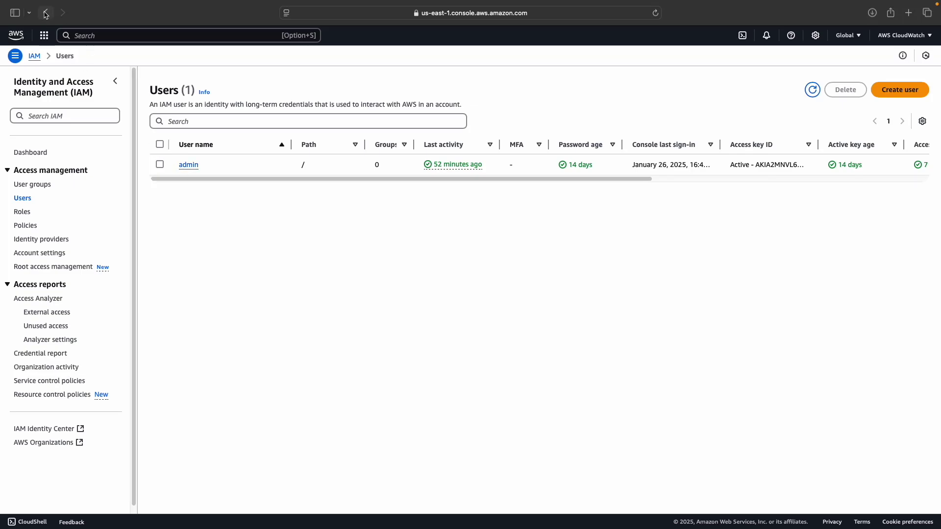
Return to the IAM Dashboard and choose Turn on multi-session support from the account menu
left_click(45, 13)
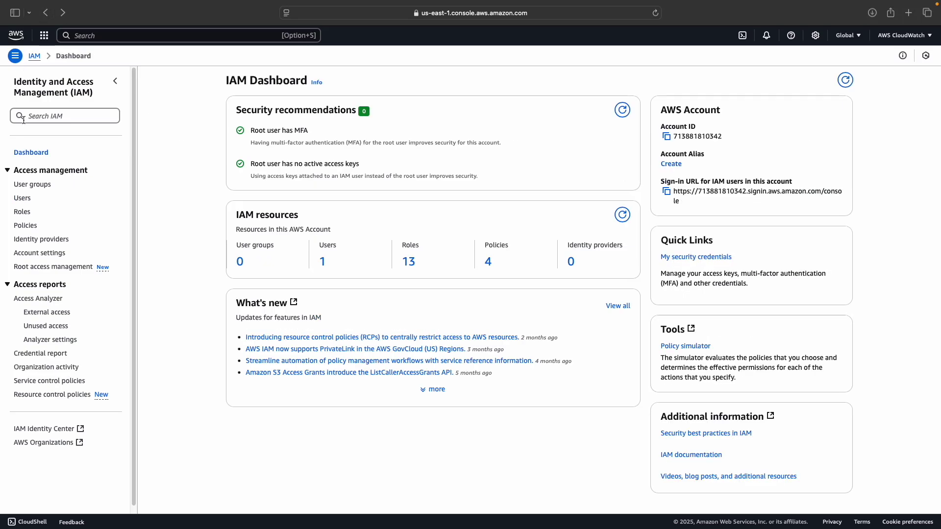
left_click(890, 39)
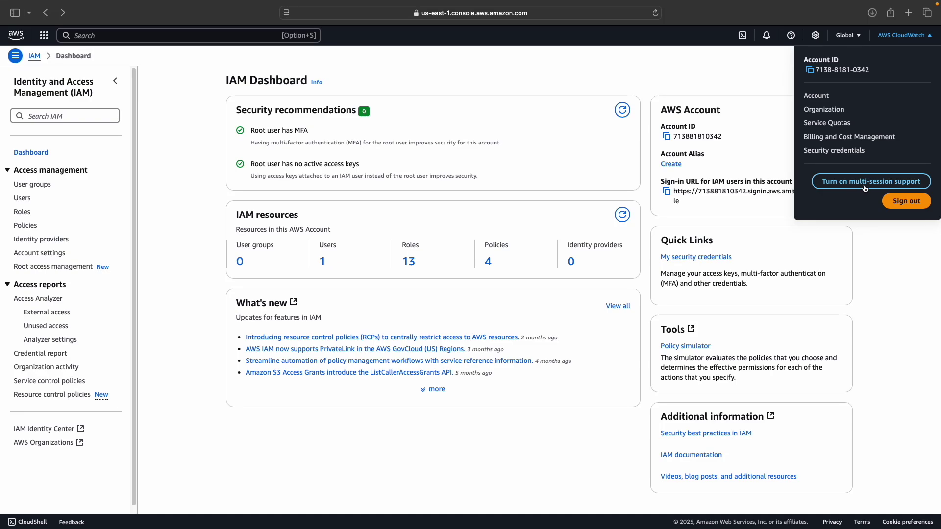
left_click(865, 182)
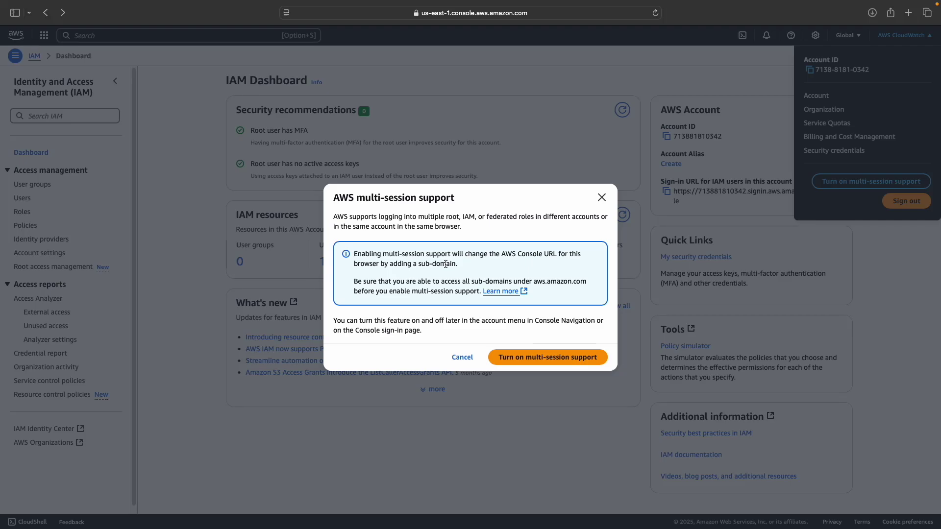
Confirm multi-session support, then inspect the new account-specific console URL in the address bar
left_click(548, 357)
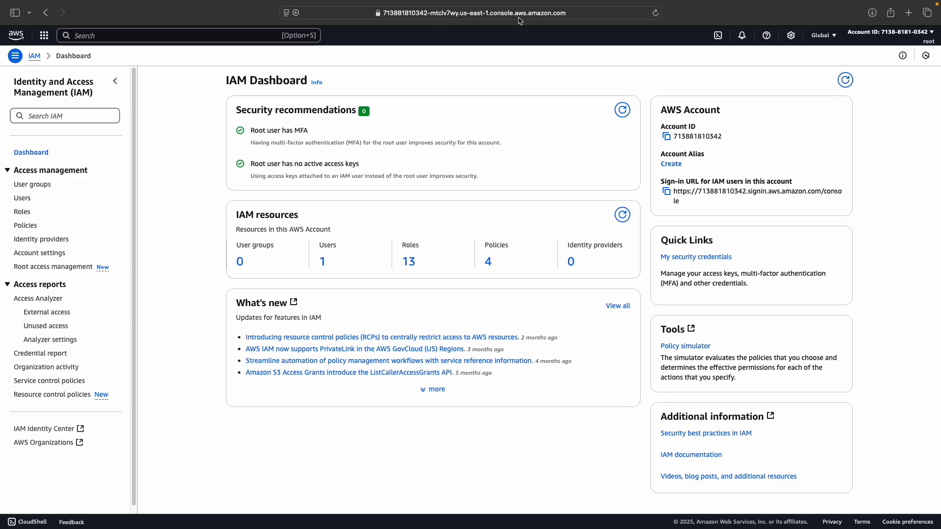
left_click(614, 16)
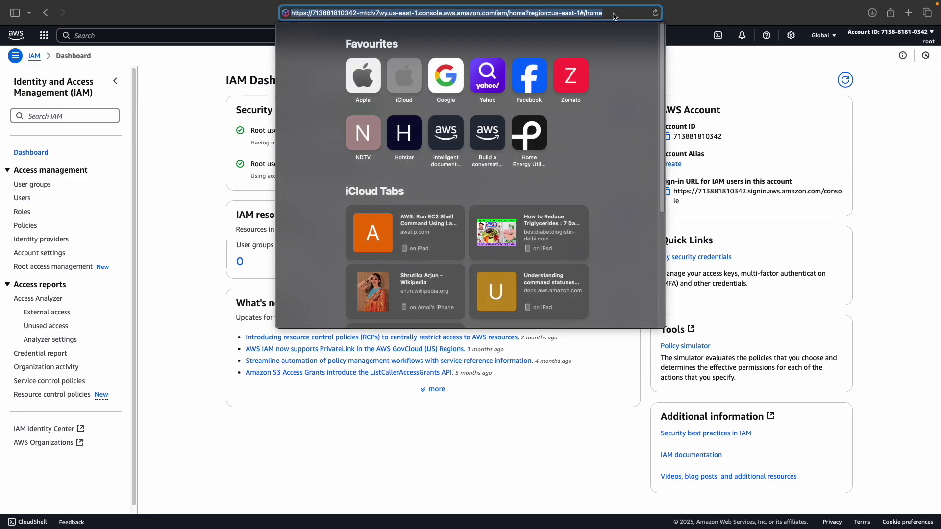
left_click(739, 61)
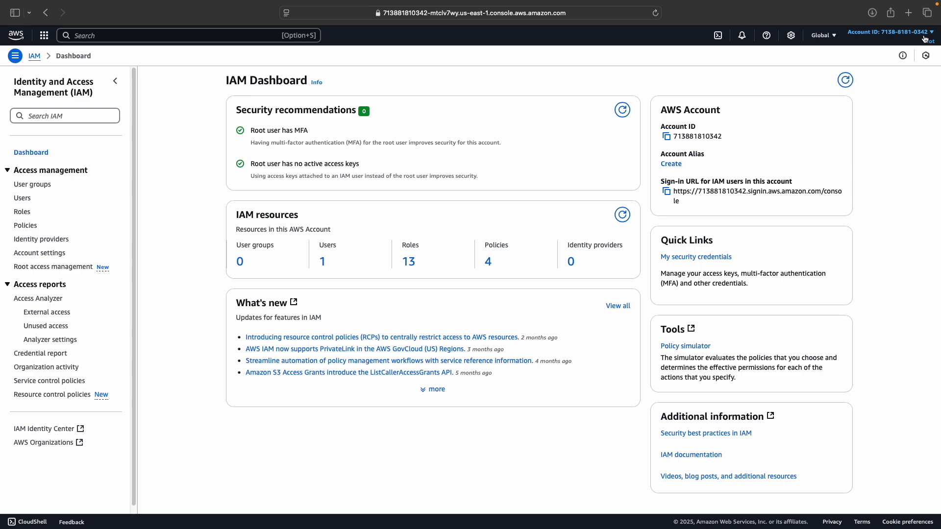
left_click(926, 41)
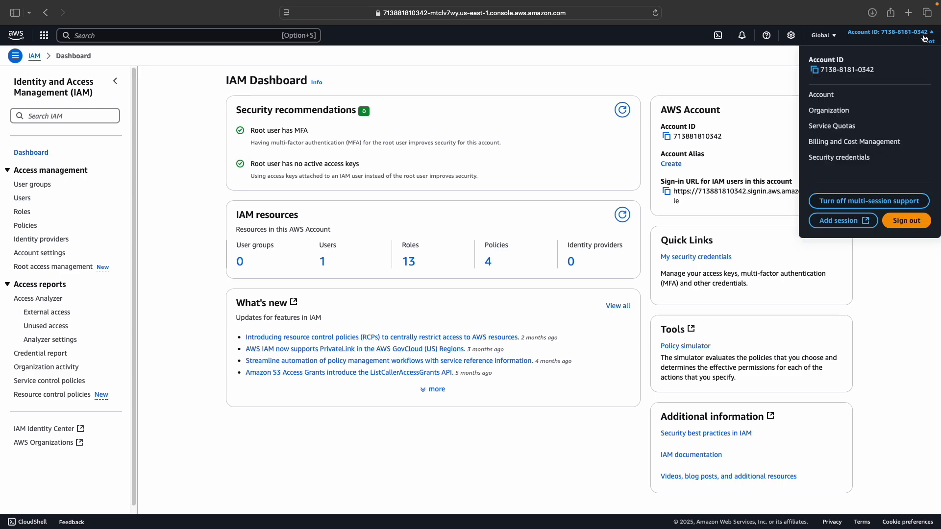
left_click(886, 263)
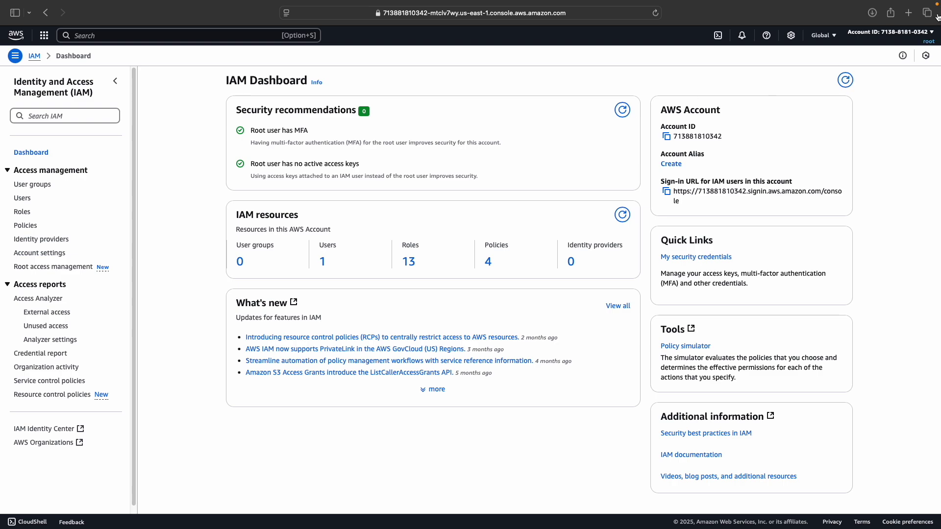
mouse_move(155, 4)
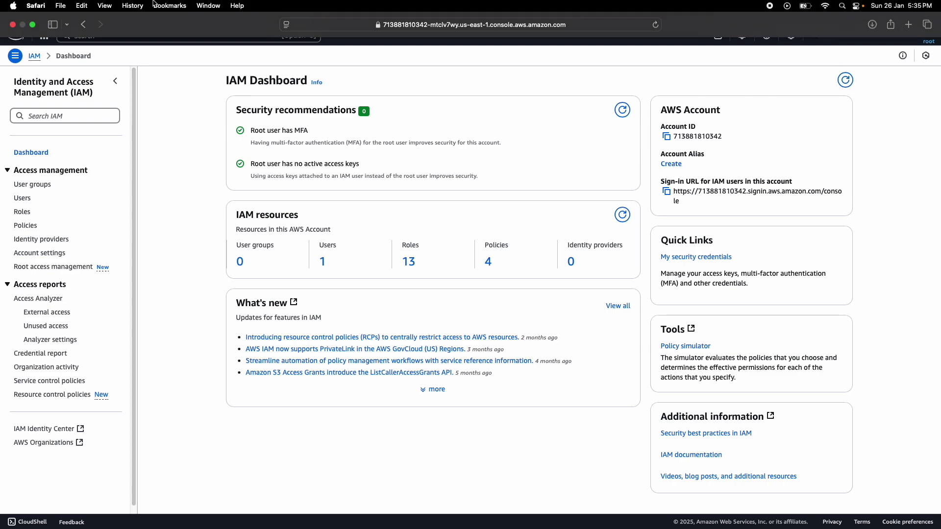
left_click(67, 7)
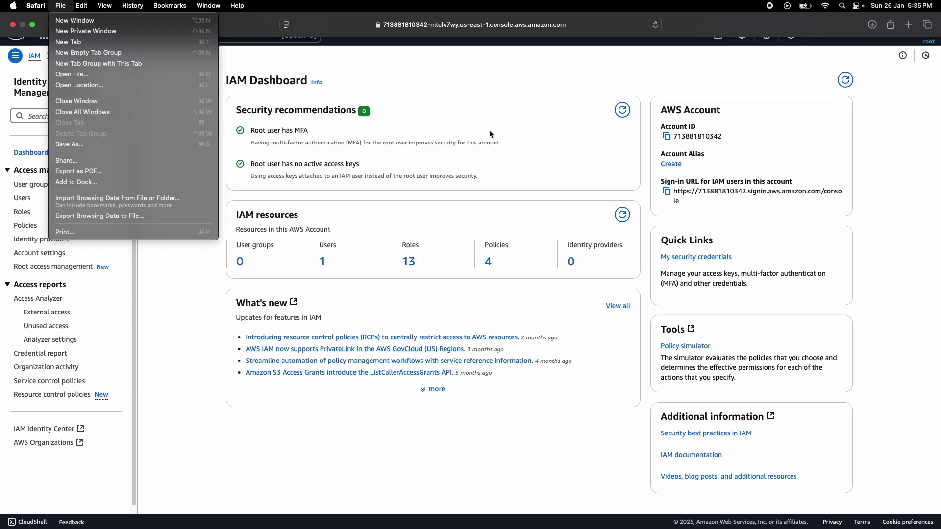
left_click(893, 175)
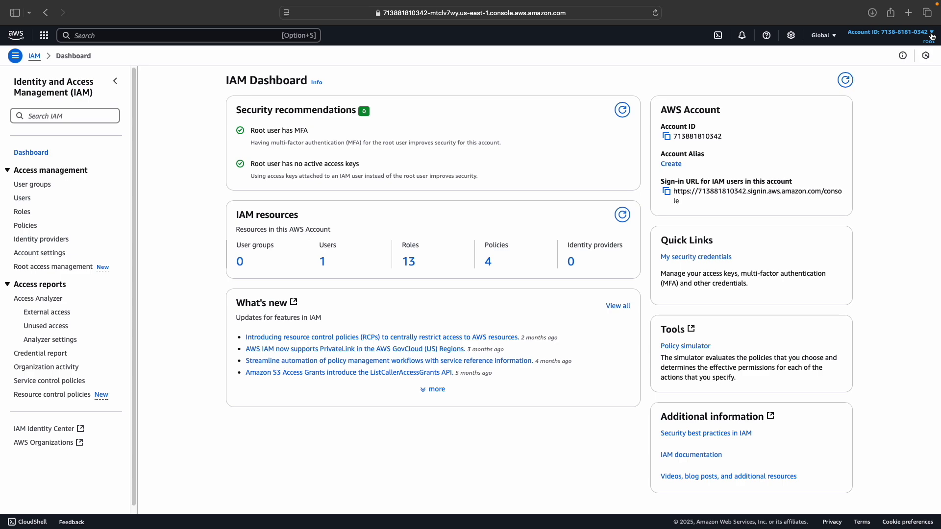
Add a new session tab and copy the account ID from the root tab's account menu
left_click(932, 35)
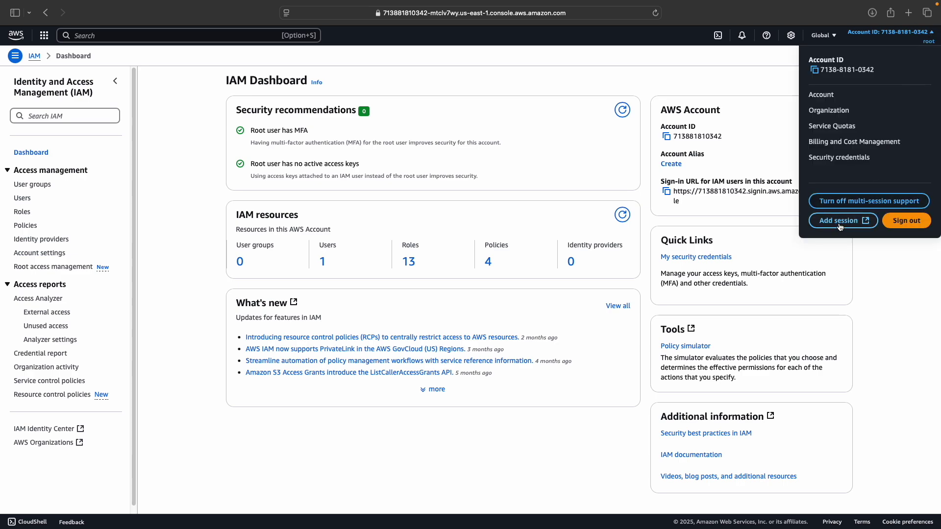
left_click(858, 225)
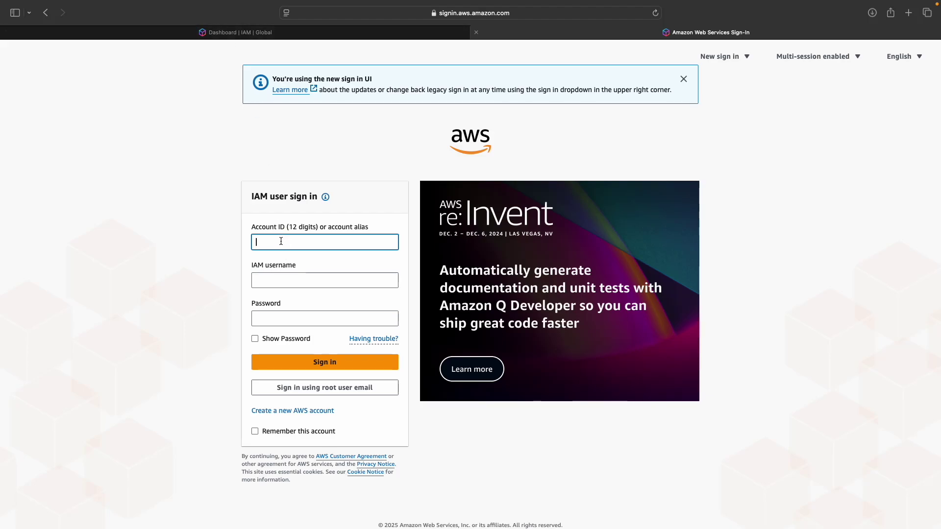
left_click(276, 36)
left_click(861, 55)
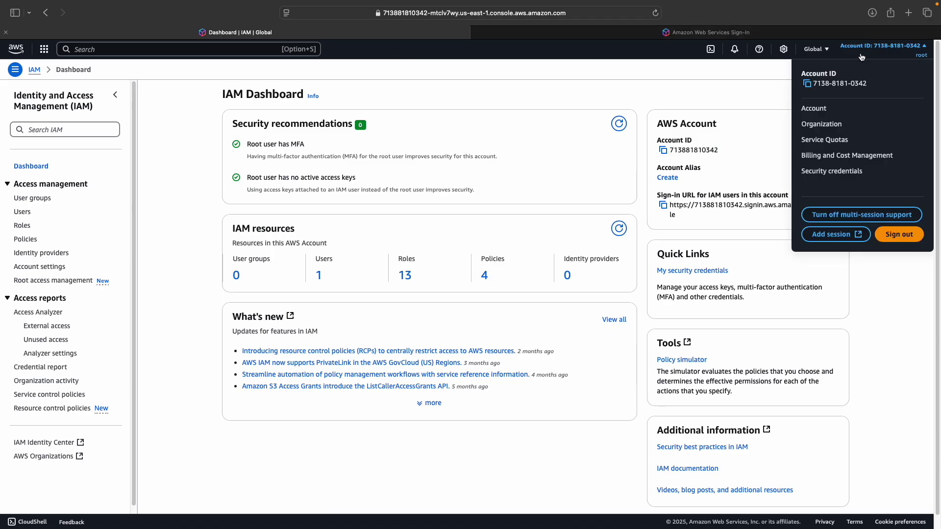
left_click(807, 84)
left_click(710, 35)
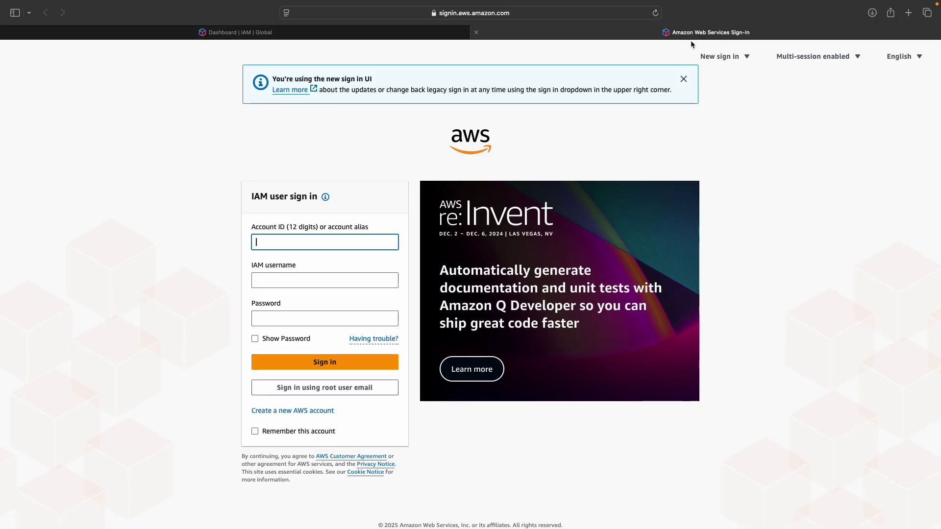
Paste the account ID, enter username admin, autofill the saved password, and sign in
key("super+v")
left_click(301, 284)
type("admin")
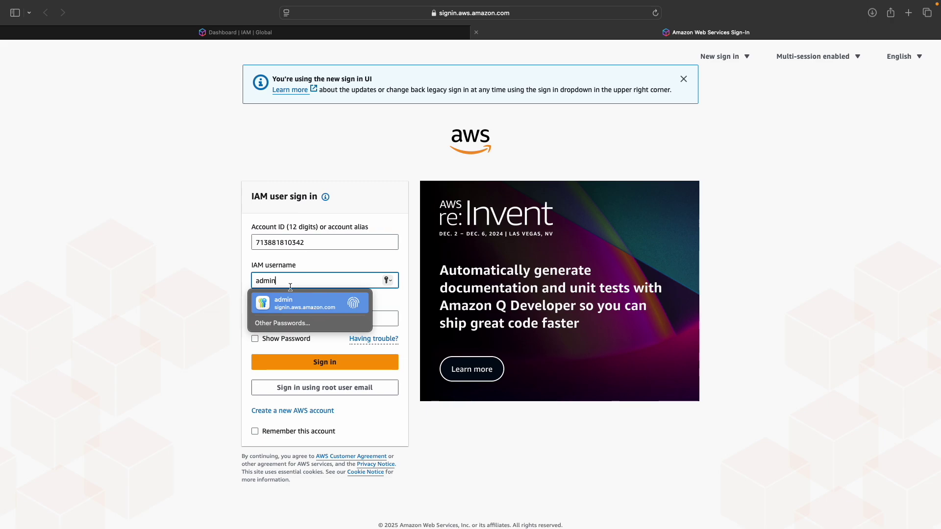
left_click(282, 296)
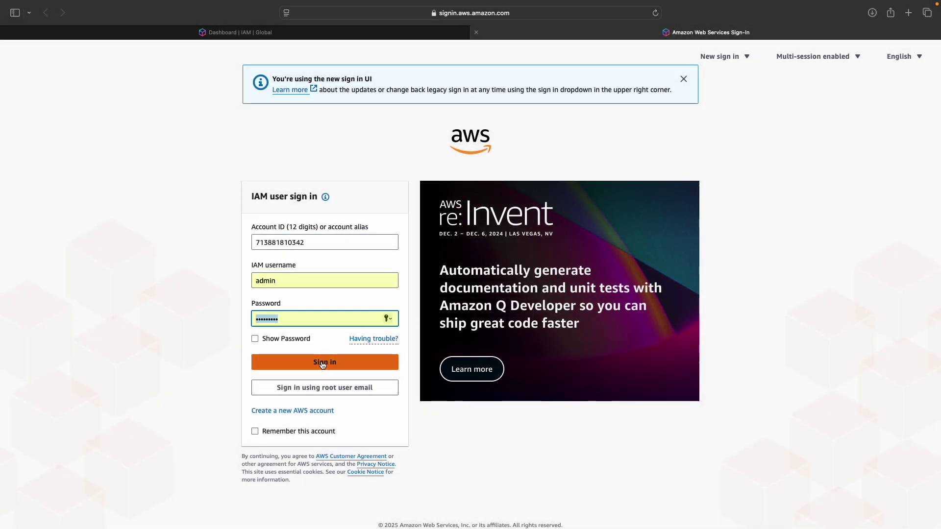
left_click(322, 363)
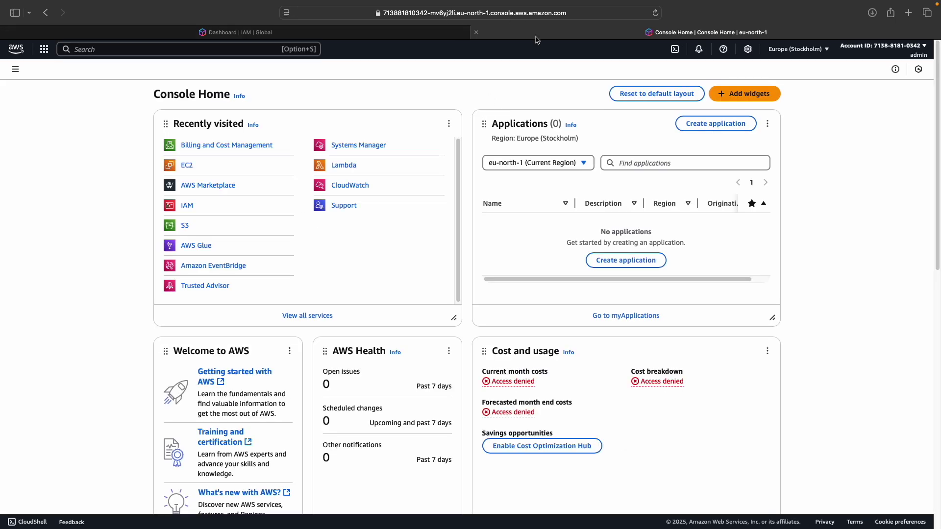
Compare the root and admin tabs, then open the admin's session panel listing root
mouse_move(523, 3)
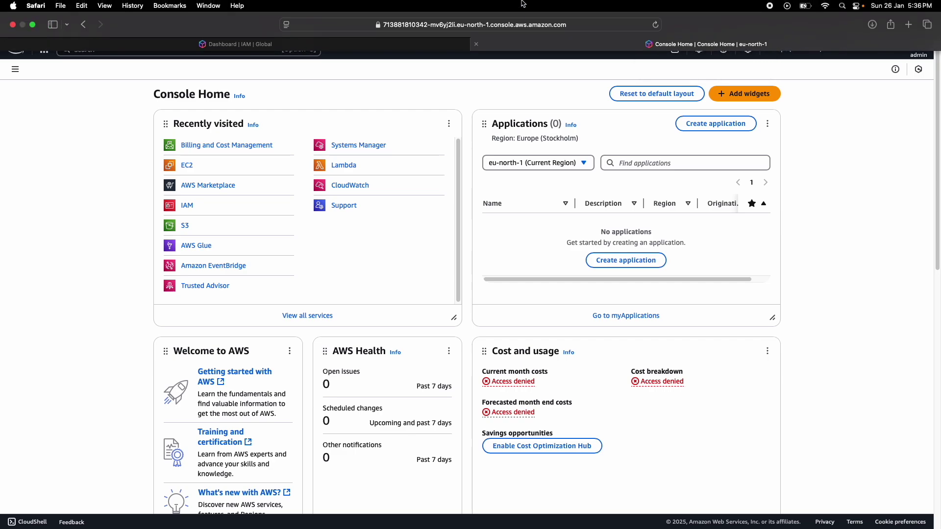
left_click(343, 44)
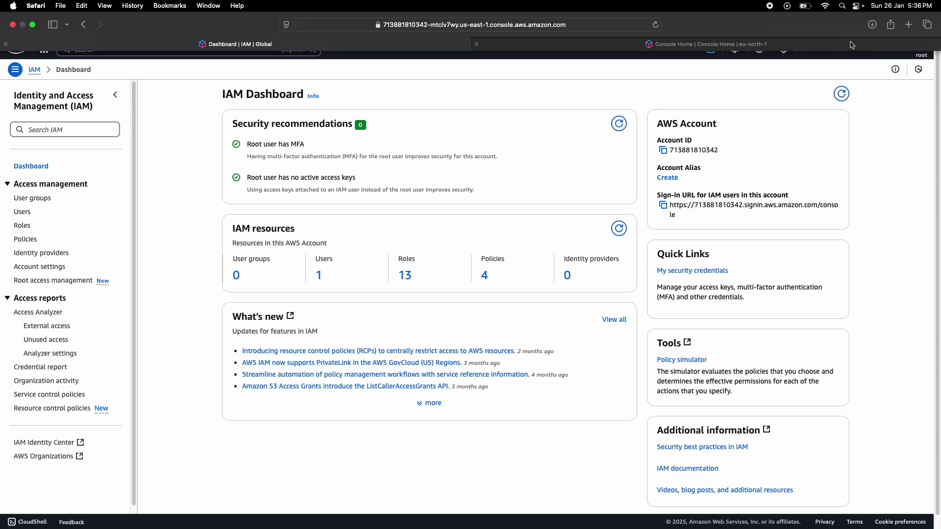
left_click(500, 47)
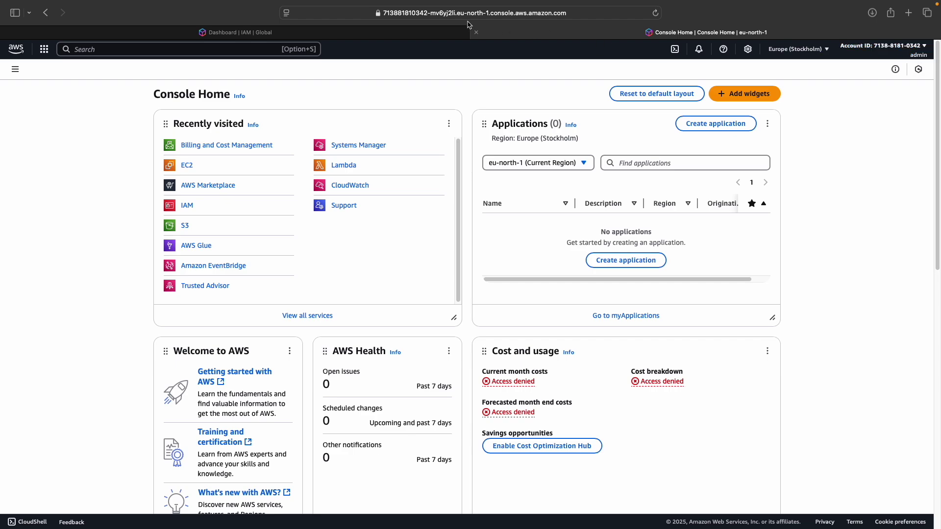
left_click(367, 30)
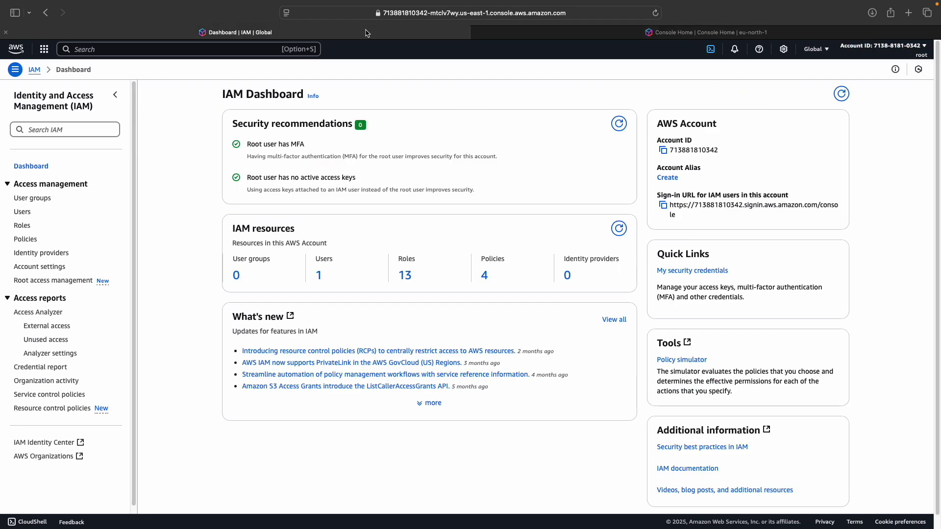
left_click(503, 34)
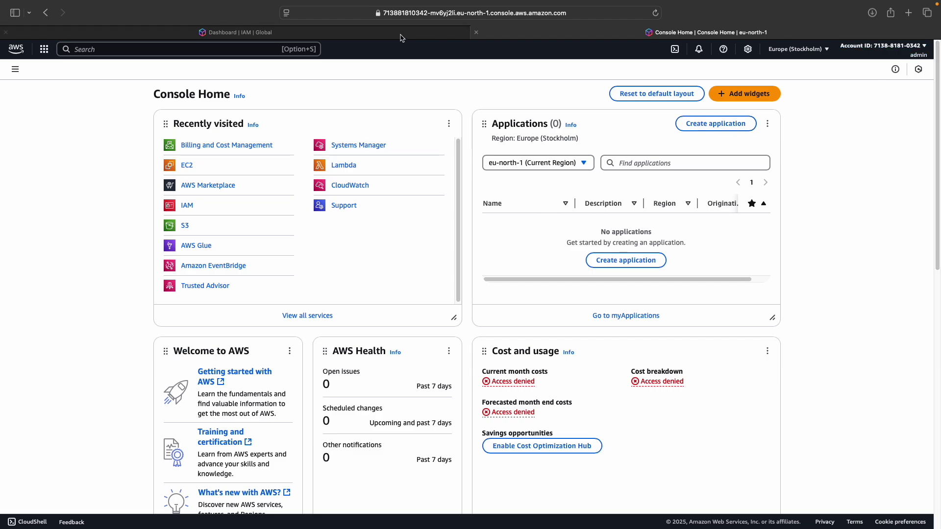
left_click(339, 38)
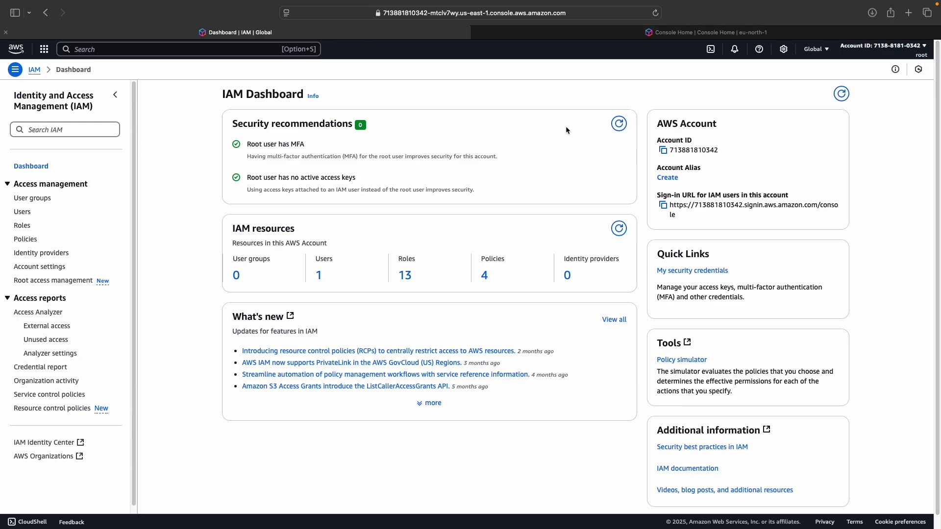
left_click(637, 33)
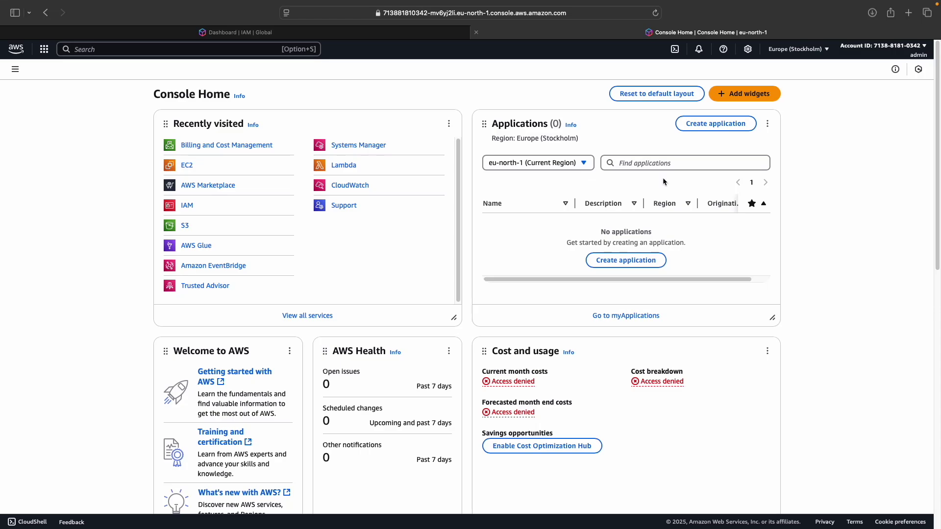
left_click(904, 55)
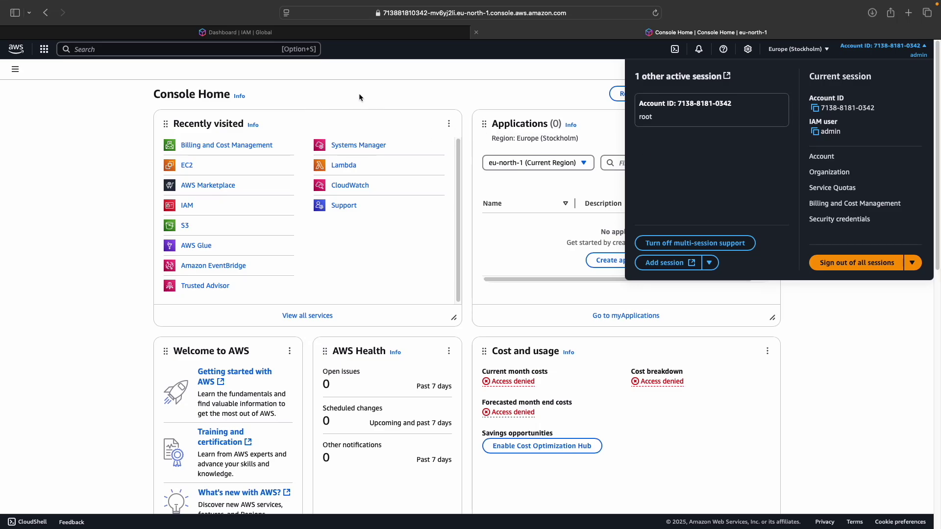
Open the root session in a new tab, close the old IAM tab, and reopen admin's session panel
left_click(698, 116)
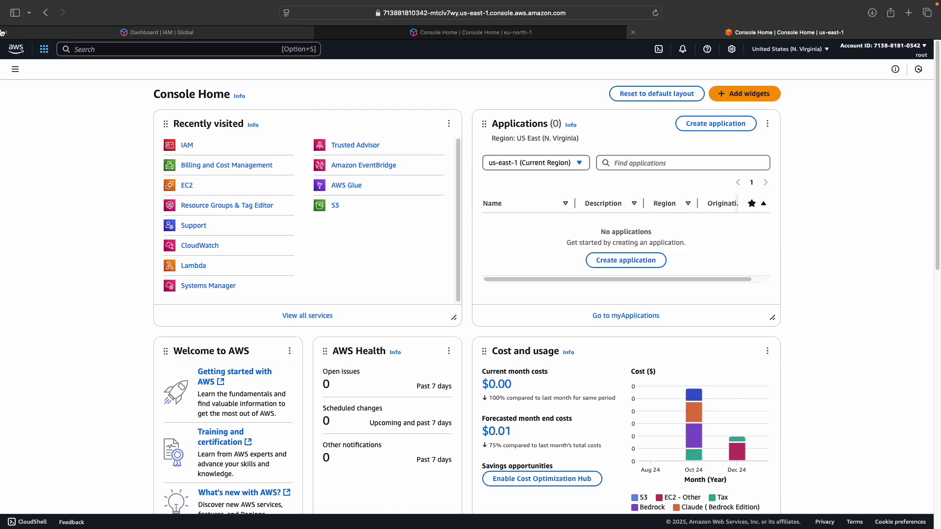
left_click(5, 32)
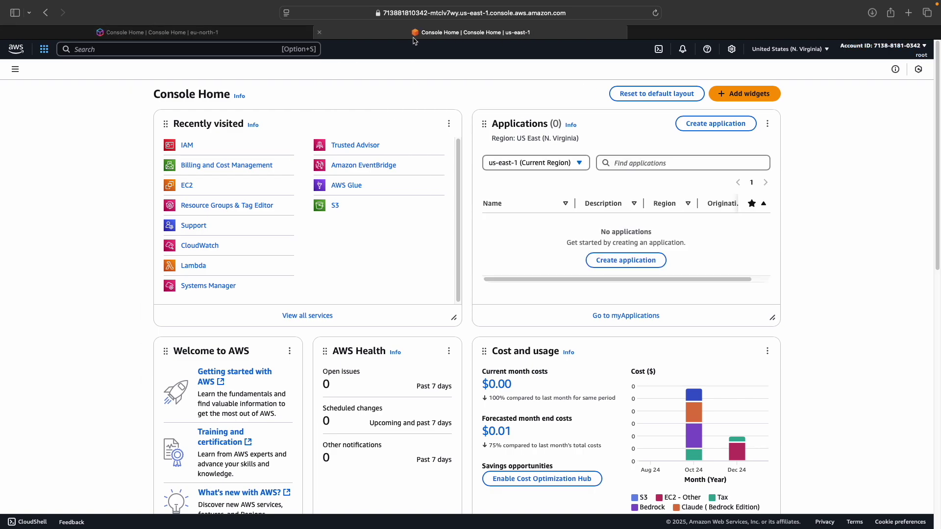
left_click(258, 33)
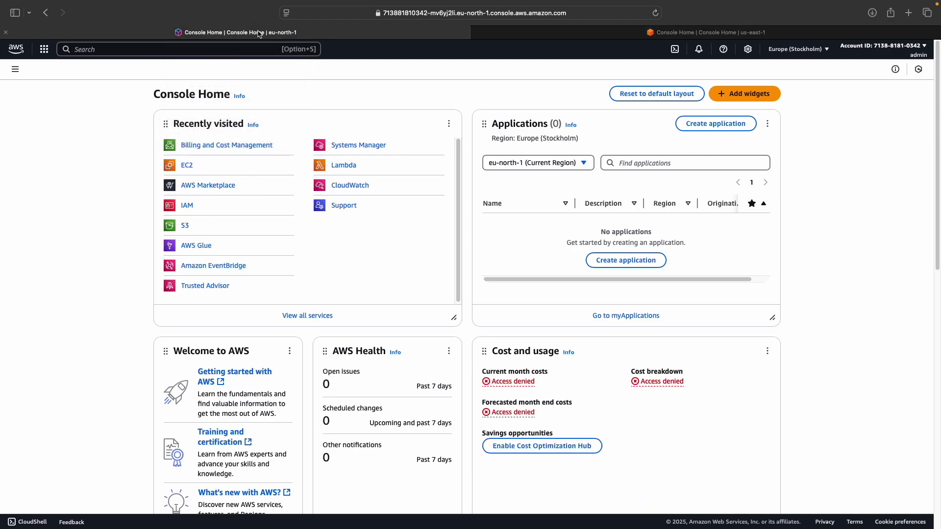
left_click(875, 47)
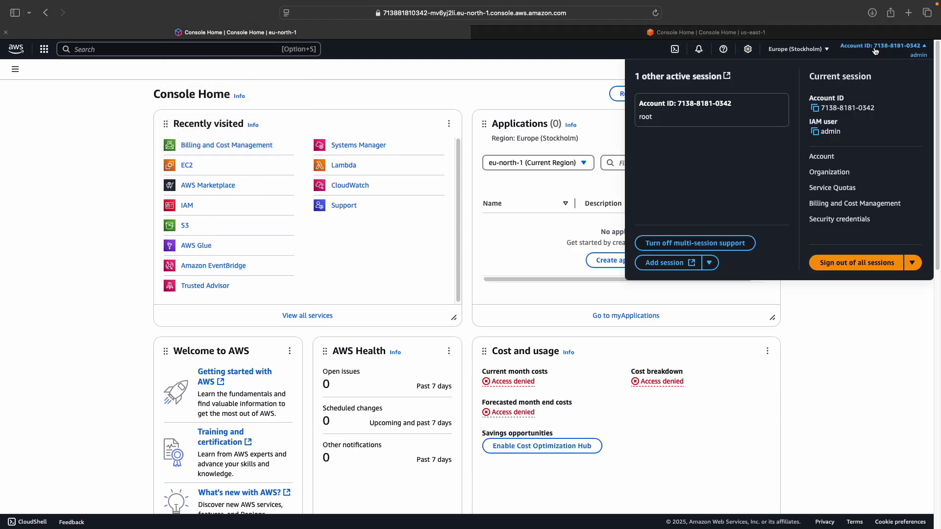